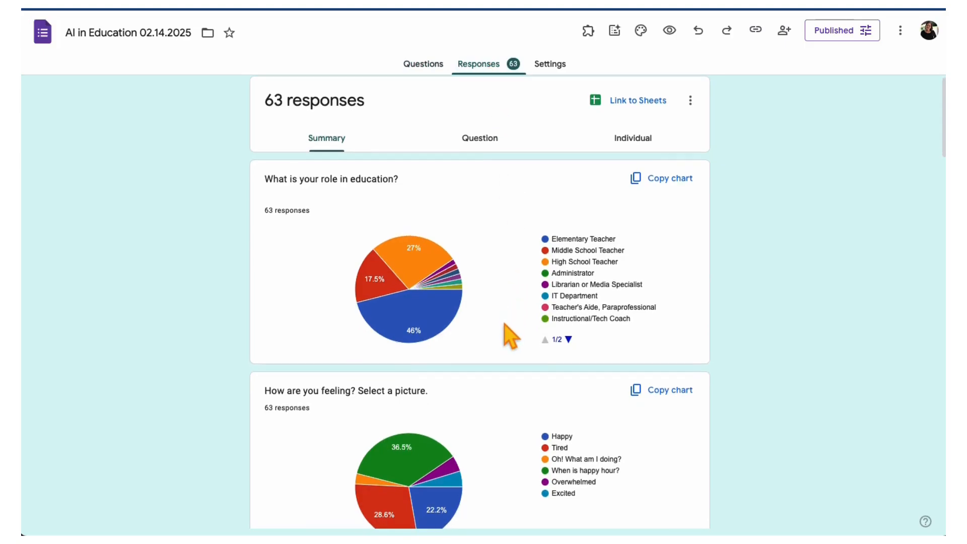
# - Review the form's response summary and send the responses to a new linked spreadsheet with the default name
pyautogui.scroll(-12, 504, 324)
pyautogui.scroll(-12, 504, 325)
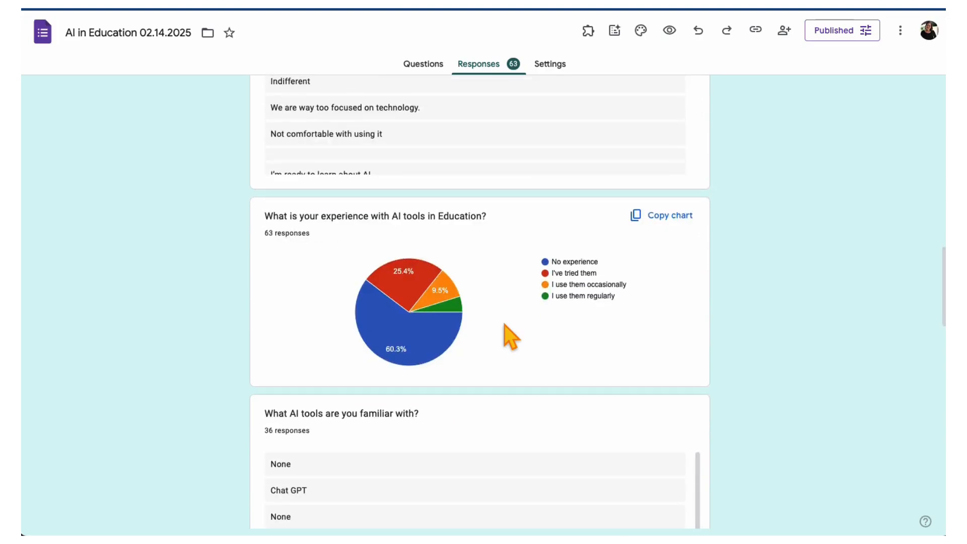
pyautogui.scroll(20, 503, 325)
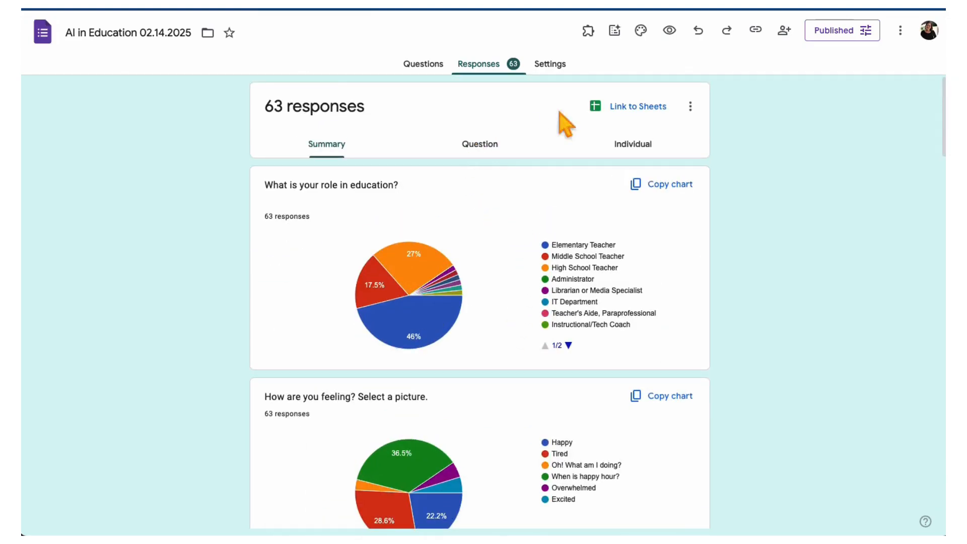
pyautogui.click(666, 115)
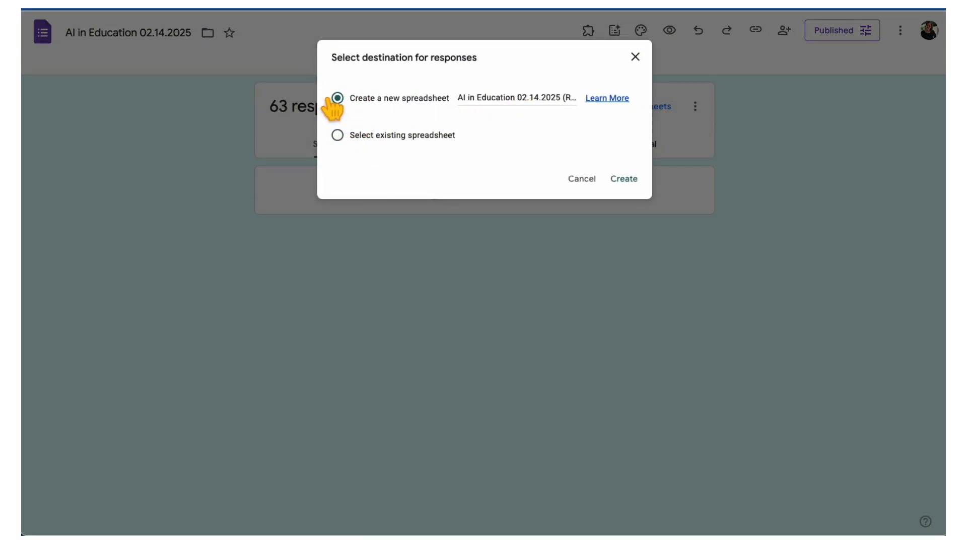
pyautogui.click(625, 181)
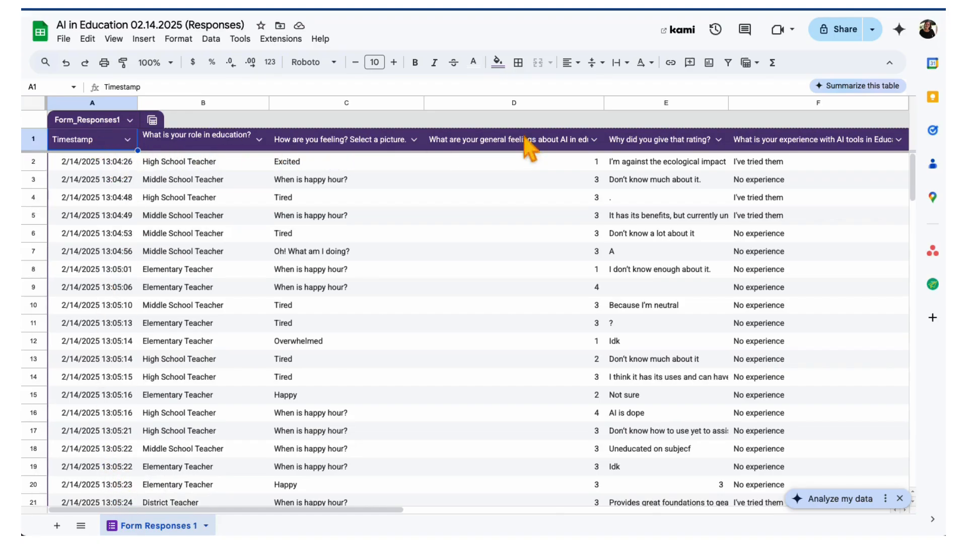
# - Filter the "What is your role in education?" column so only High School Teacher responses are shown
pyautogui.moveTo(259, 510); pyautogui.dragTo(197, 497)
pyautogui.click(259, 139)
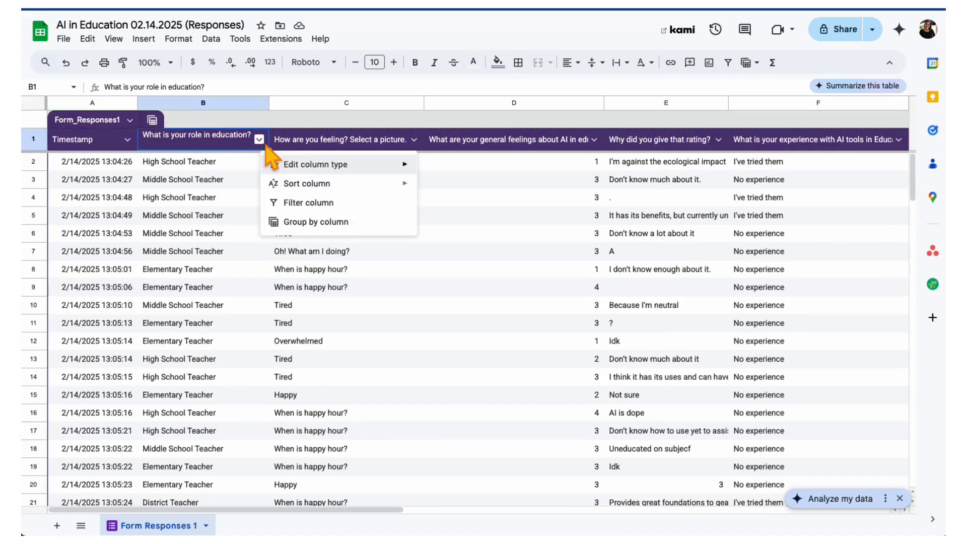
pyautogui.click(299, 204)
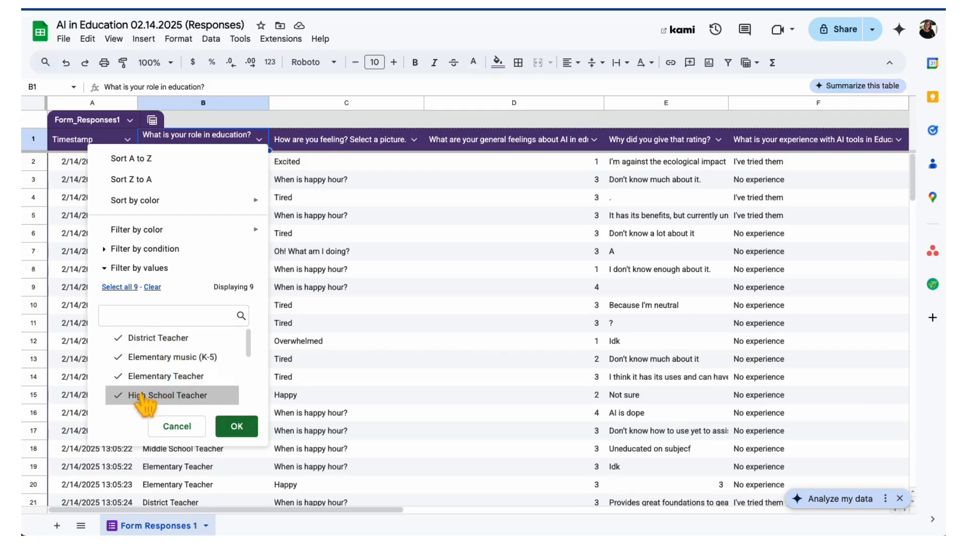
pyautogui.click(166, 358)
pyautogui.click(177, 338)
pyautogui.scroll(-3, 183, 372)
pyautogui.click(187, 375)
pyautogui.click(177, 399)
pyautogui.scroll(-3, 176, 395)
pyautogui.click(174, 350)
pyautogui.click(170, 370)
pyautogui.click(173, 389)
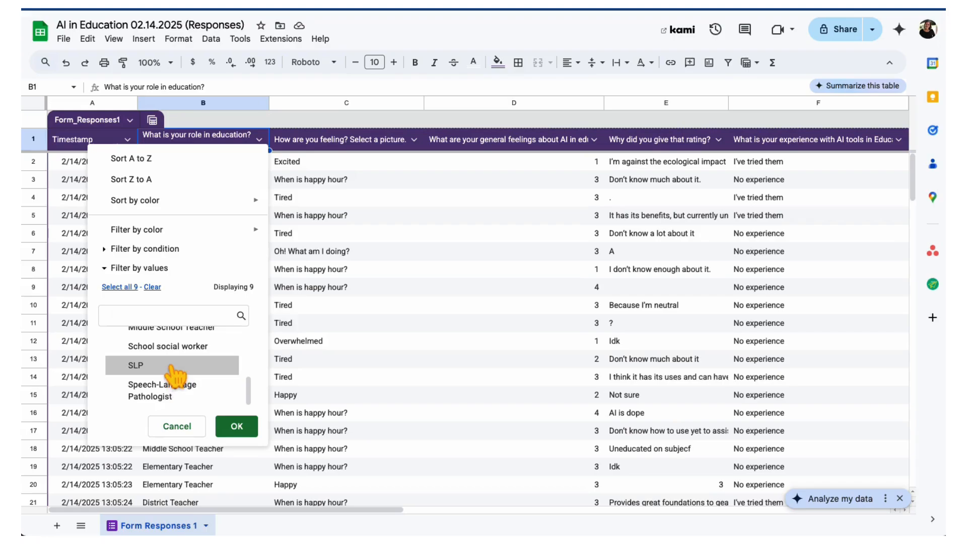
pyautogui.scroll(5, 179, 380)
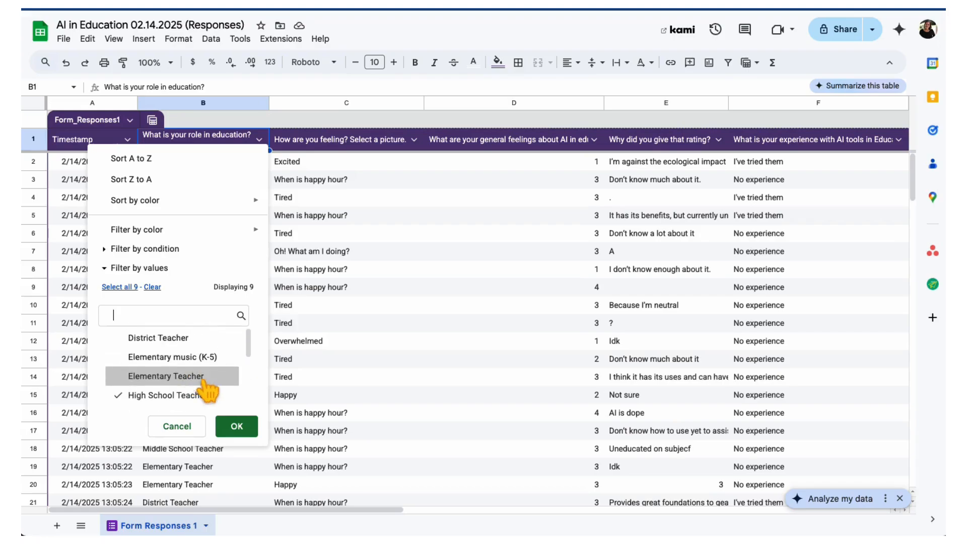
pyautogui.click(236, 427)
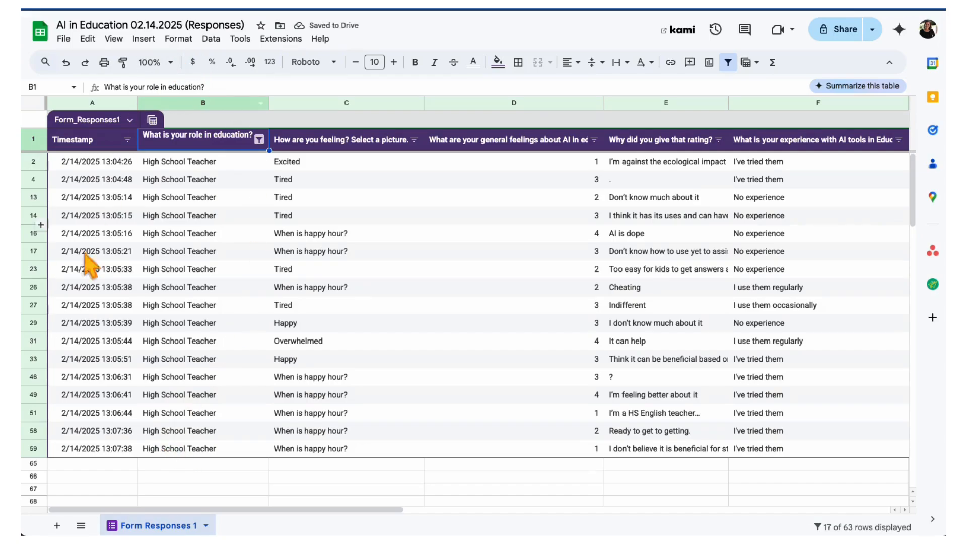
# - Reset the role column's filter so that all roles are shown again
pyautogui.click(263, 144)
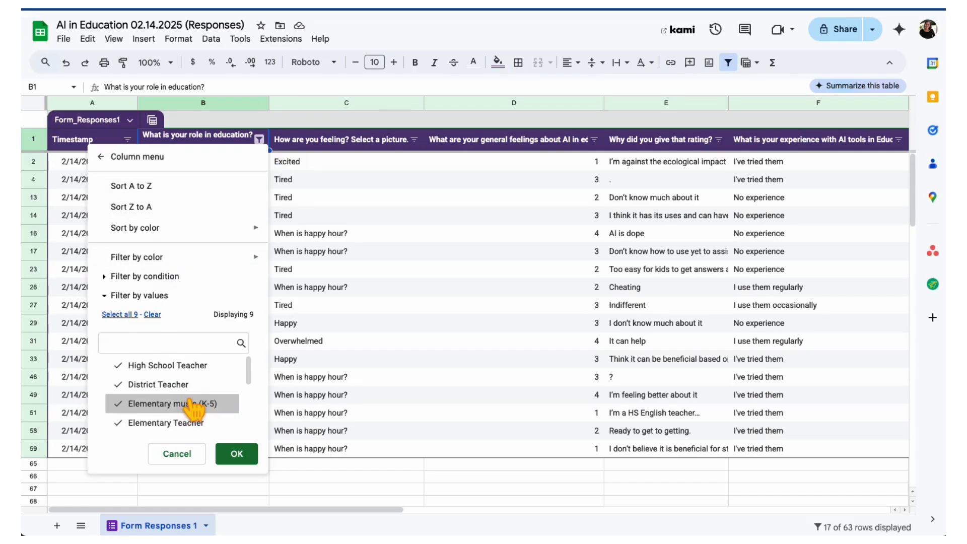
pyautogui.scroll(-3, 194, 388)
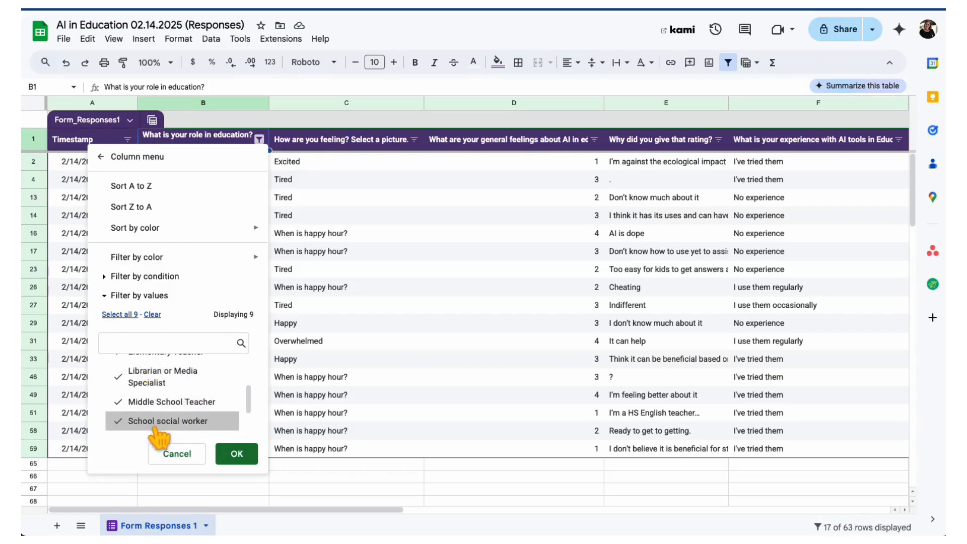
pyautogui.scroll(3, 212, 418)
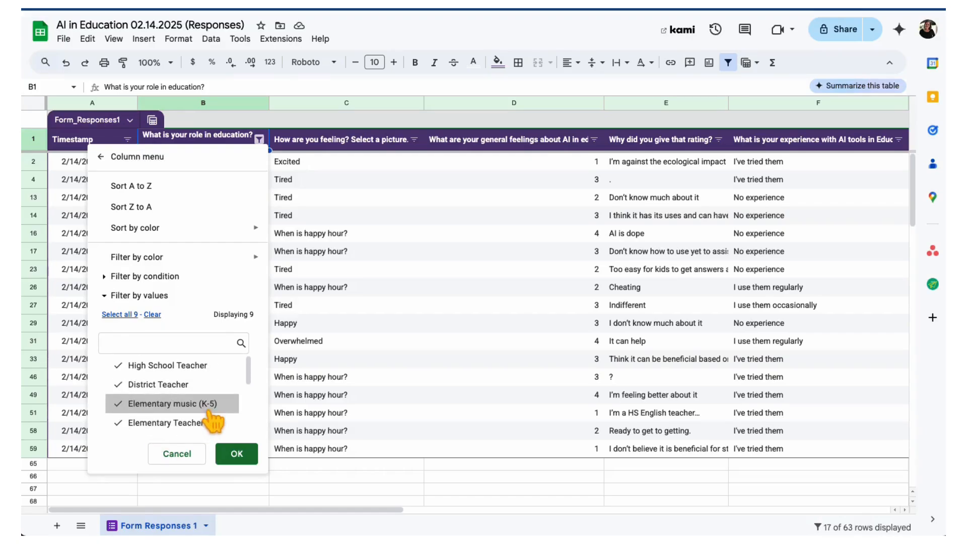
pyautogui.click(236, 453)
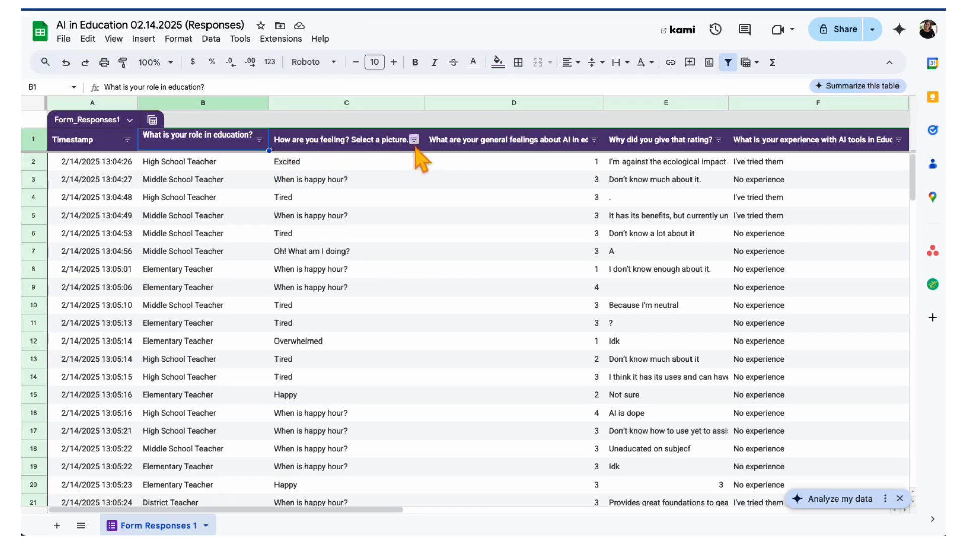
# - Sort the responses A to Z by the "How are you feeling? Select a picture." column and look through the sorted rows
pyautogui.click(416, 141)
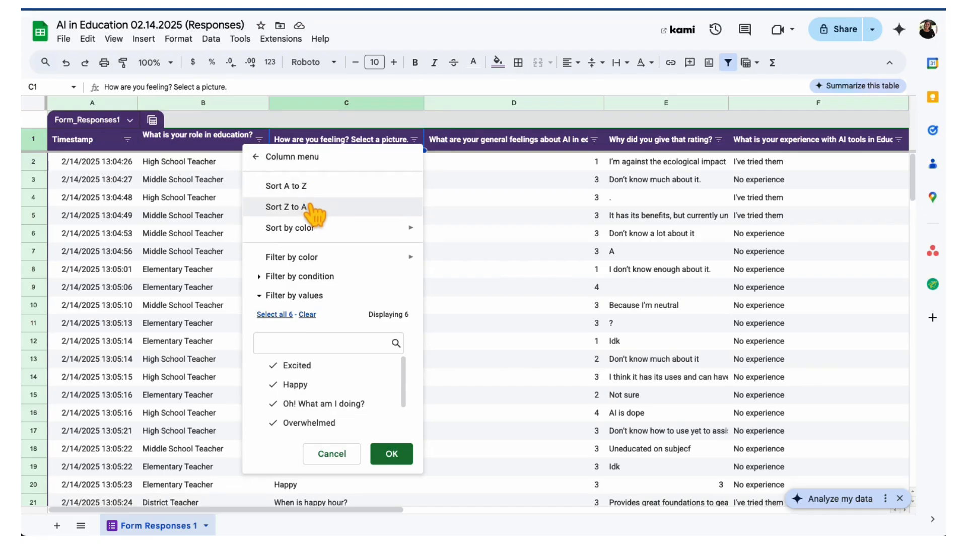
pyautogui.moveTo(312, 228)
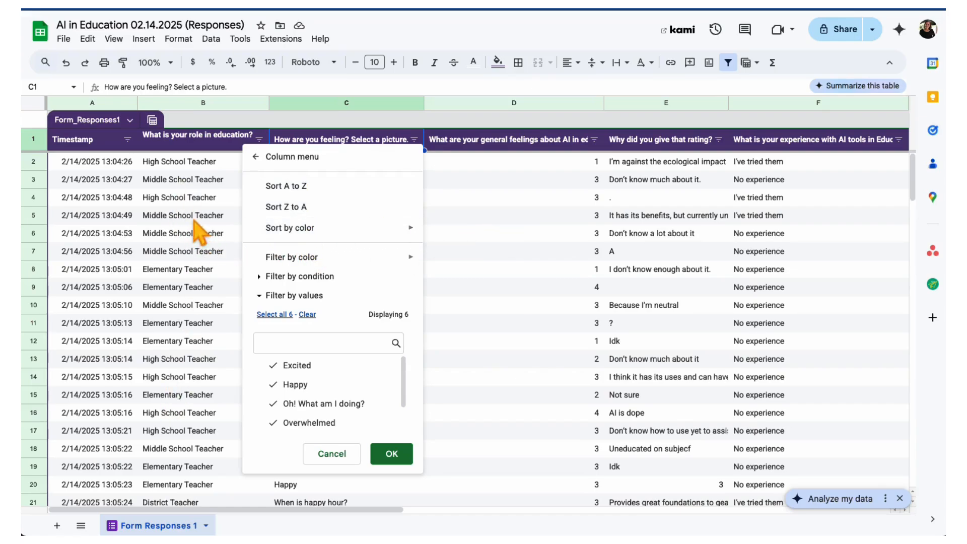
pyautogui.moveTo(374, 230)
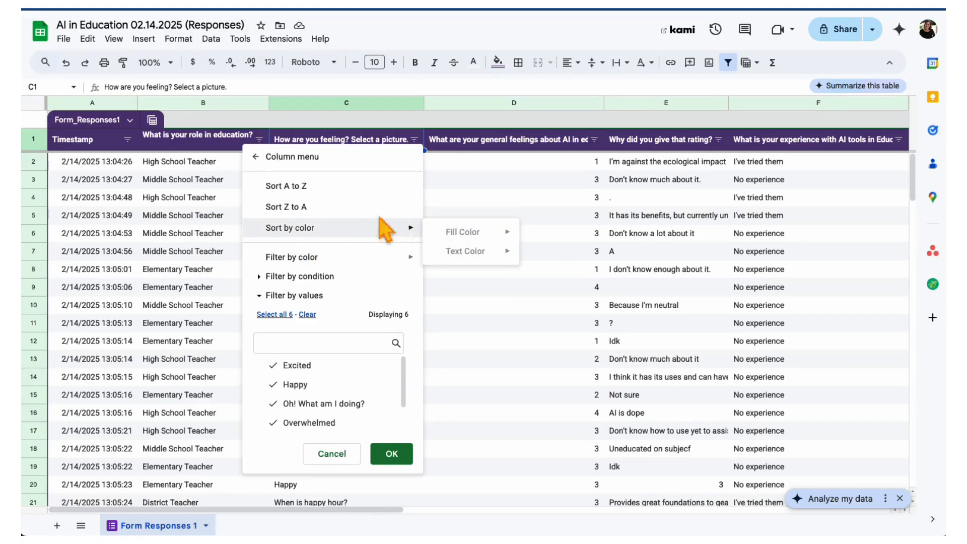
pyautogui.click(307, 187)
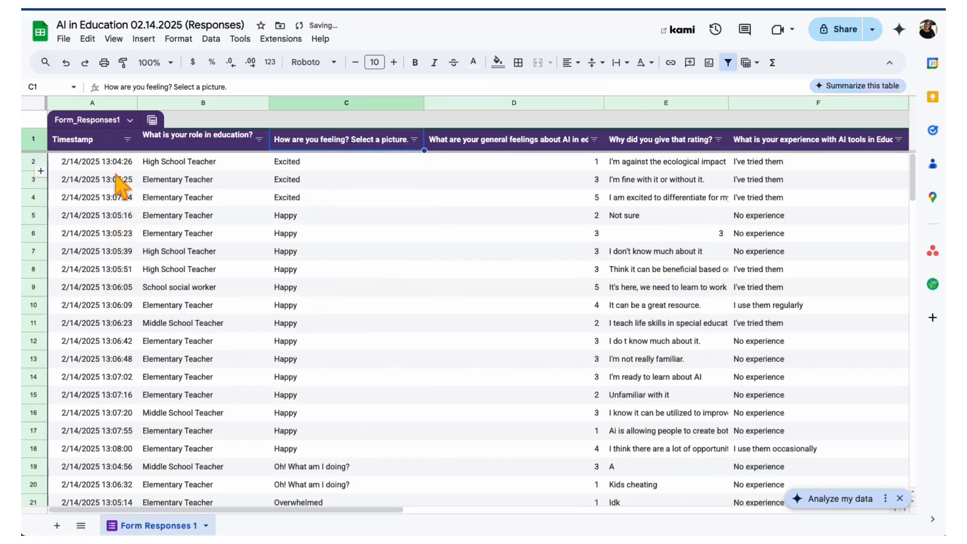
pyautogui.scroll(-1, 327, 232)
pyautogui.scroll(-7, 332, 226)
pyautogui.scroll(-8, 340, 322)
pyautogui.scroll(15, 340, 321)
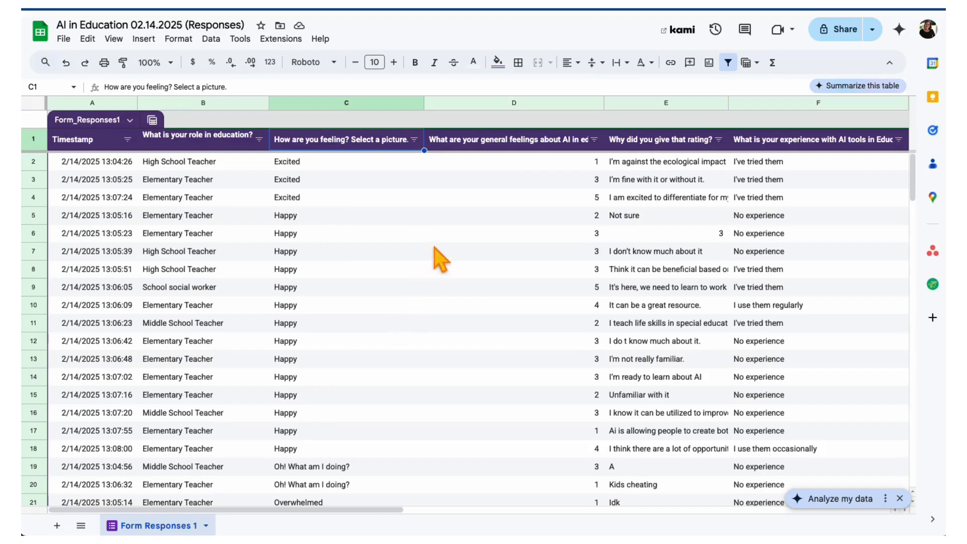
pyautogui.click(594, 140)
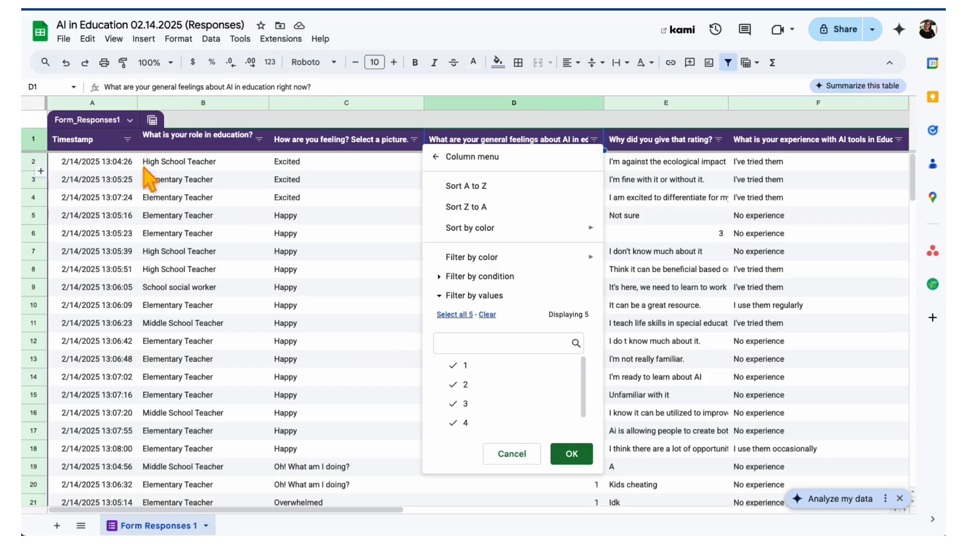
pyautogui.click(511, 133)
pyautogui.click(259, 139)
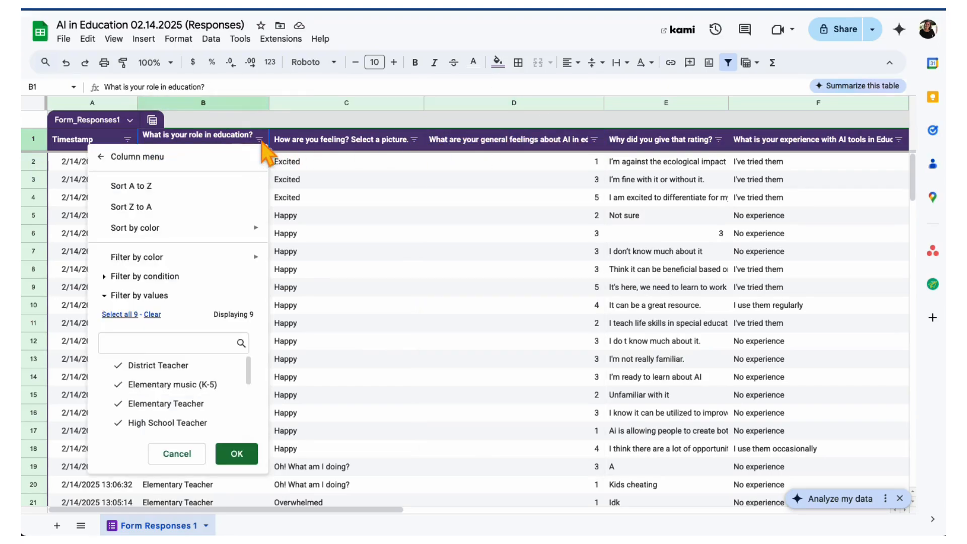
pyautogui.click(152, 314)
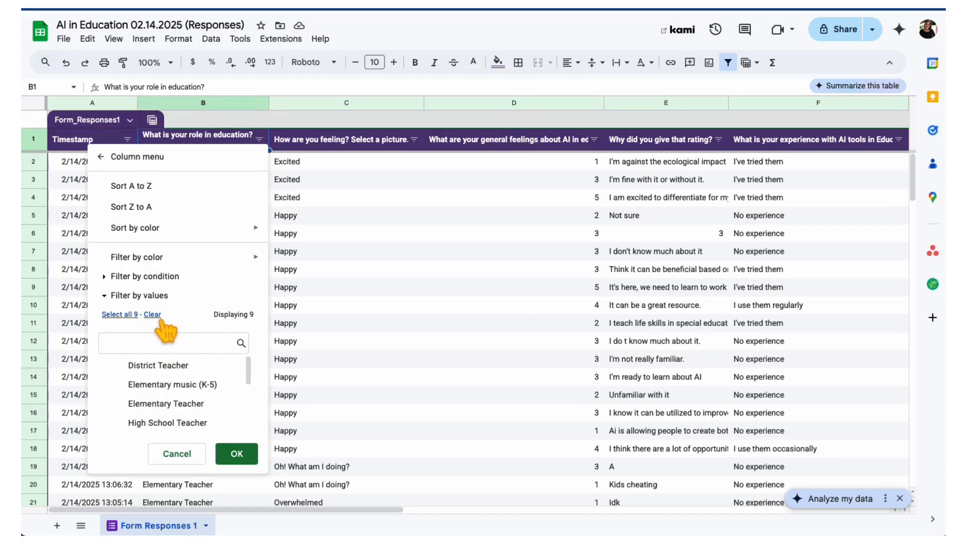
pyautogui.scroll(-2, 156, 401)
pyautogui.click(168, 372)
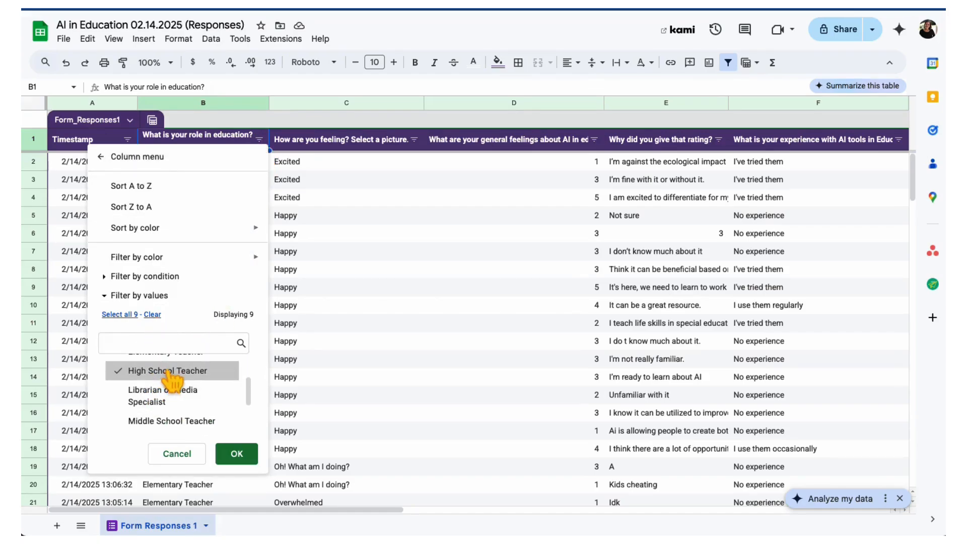
# - Filter the "How are you feeling? Select a picture." column to show only Excited responses
pyautogui.click(414, 140)
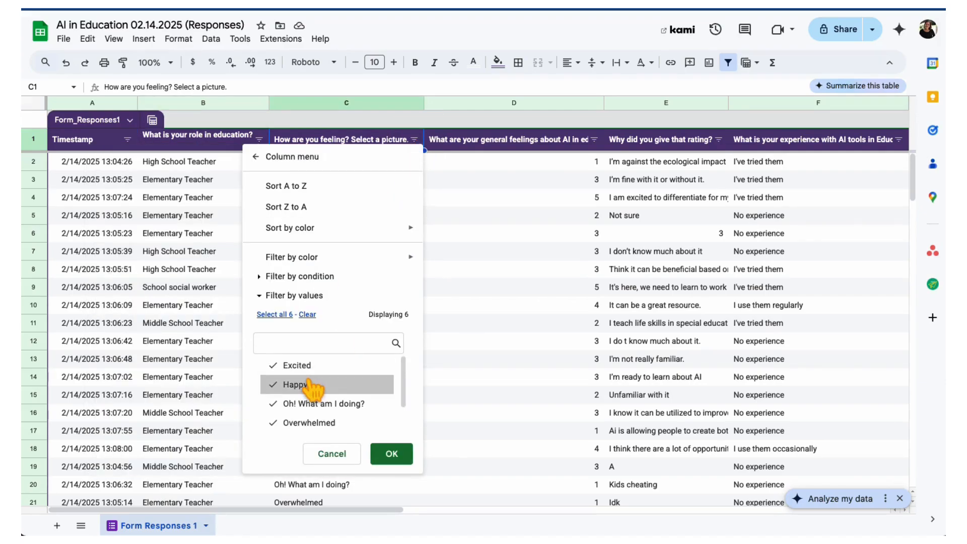
pyautogui.click(307, 315)
pyautogui.click(314, 365)
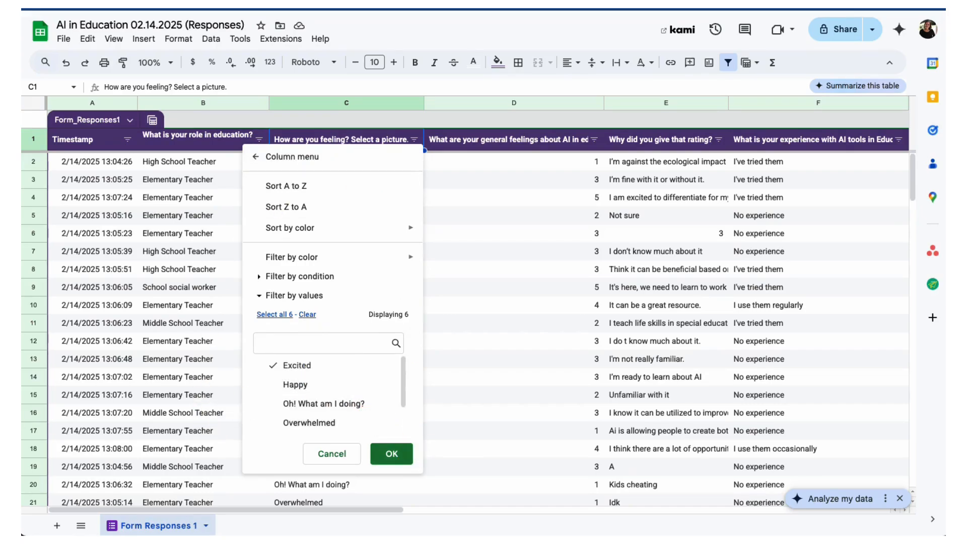
pyautogui.click(392, 453)
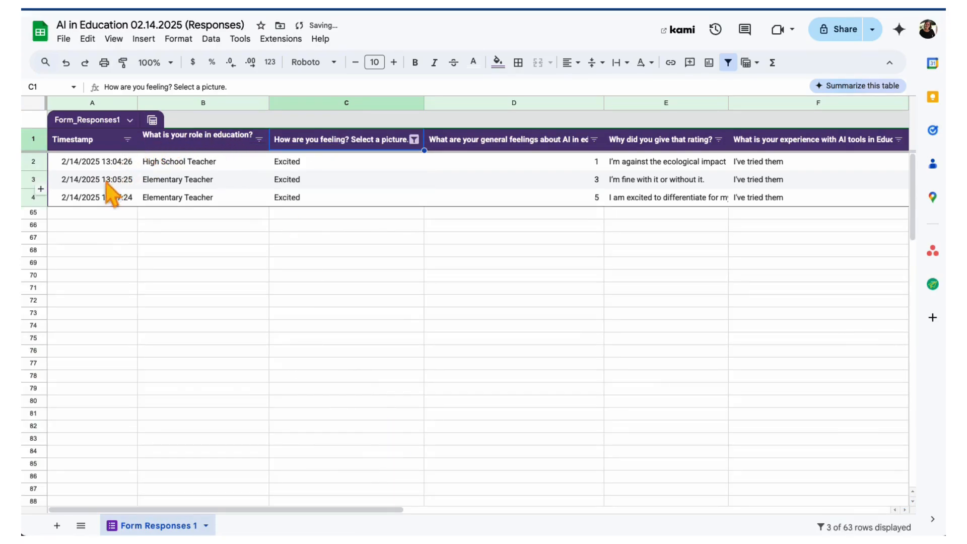
# - Narrow the Excited responses further by filtering the role column to High School Teacher only
pyautogui.click(259, 139)
pyautogui.click(167, 365)
pyautogui.click(241, 455)
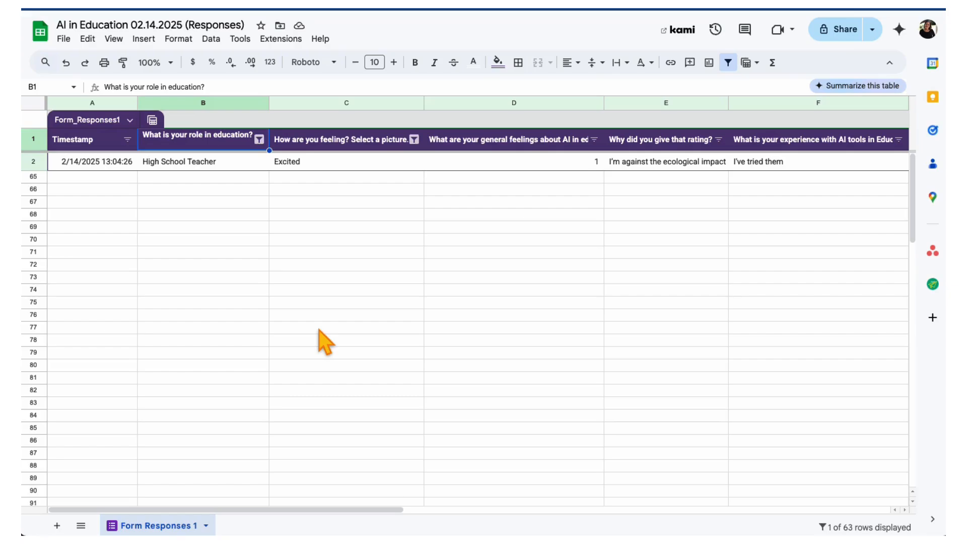
pyautogui.press('super+shift+5')
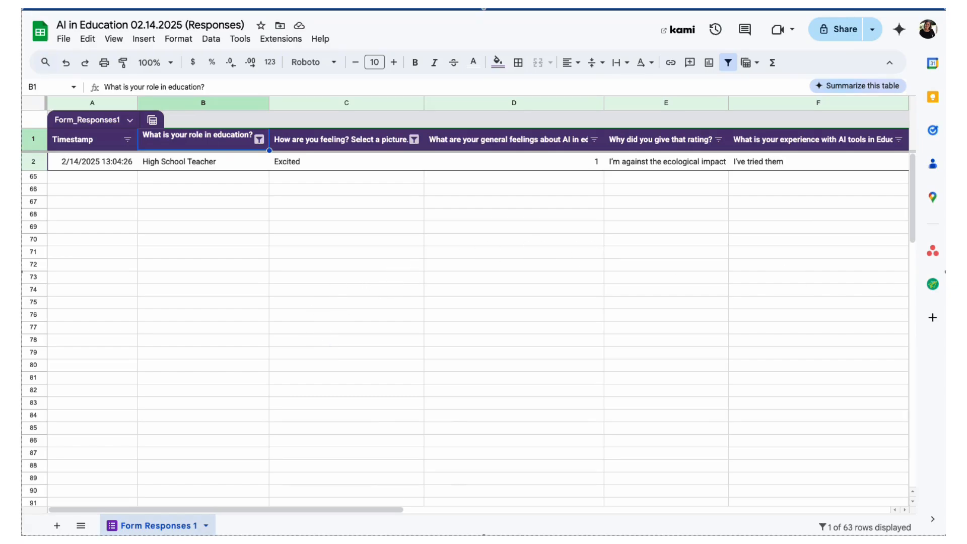